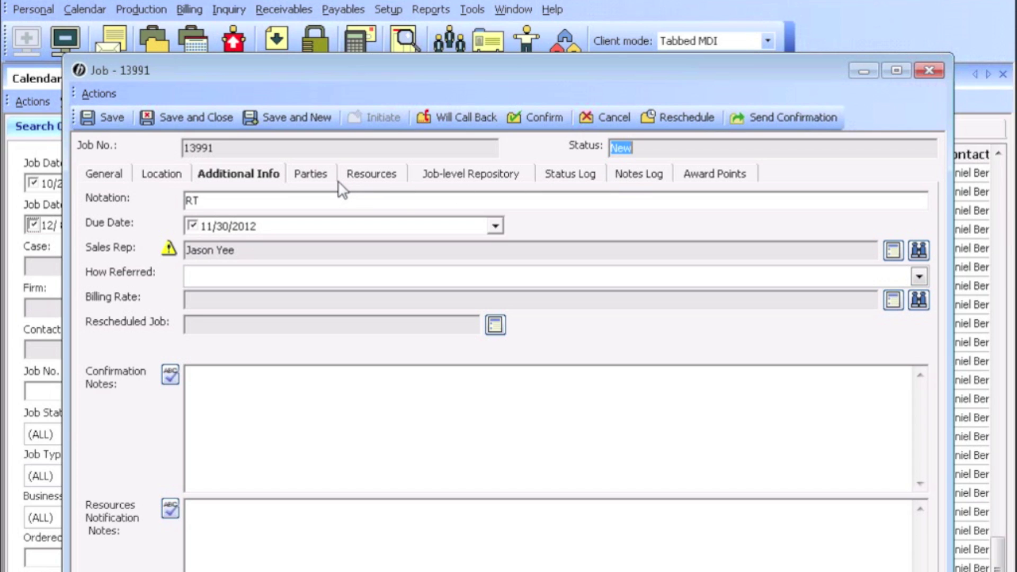
# Show job 13991's Parties tab and select the Stratford, Wright & Bigsby party
pyautogui.click(310, 177)
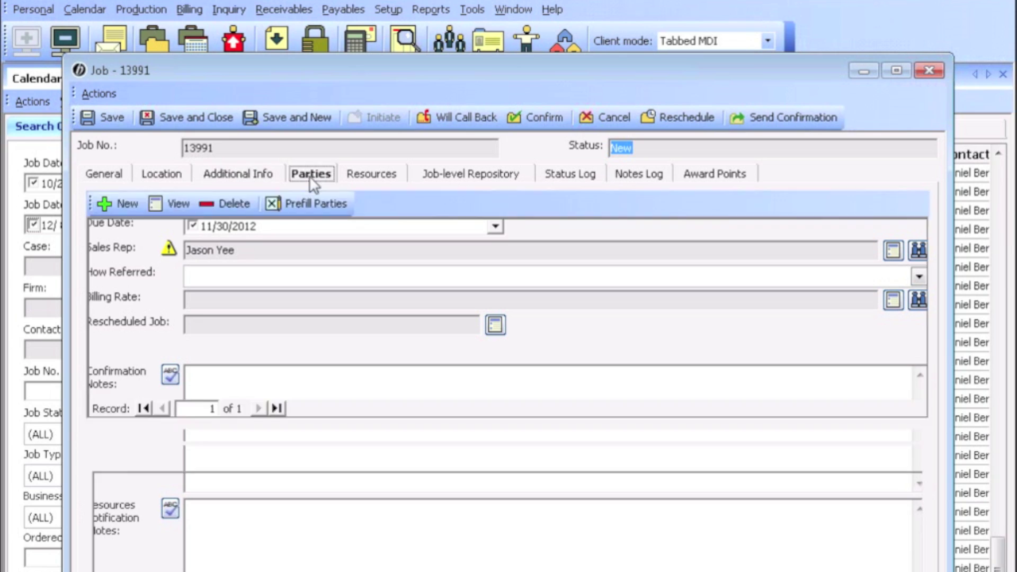
pyautogui.click(287, 301)
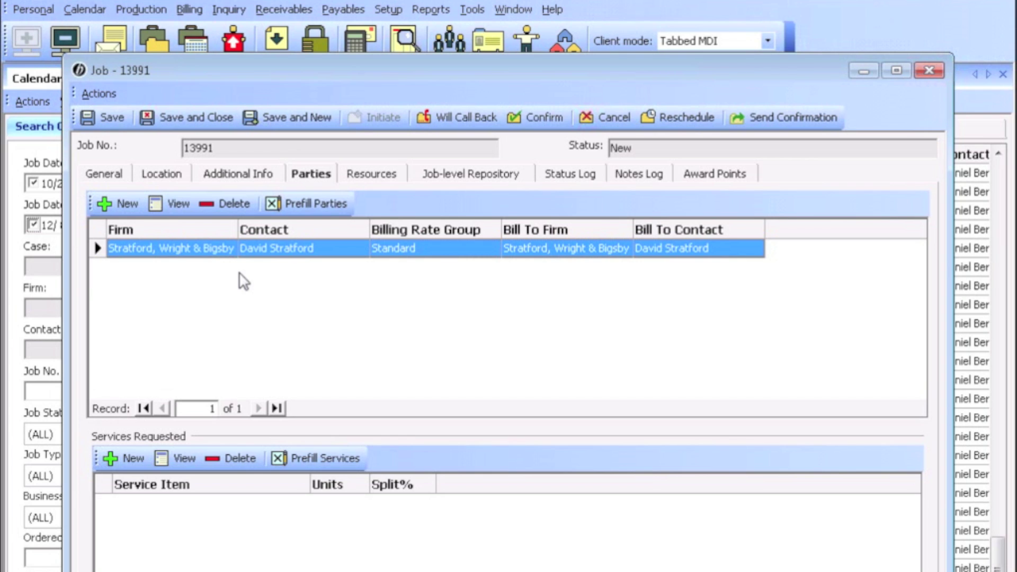
# Start a new party using the Pettit & Martinez contact found by searching 'pet'
pyautogui.click(124, 202)
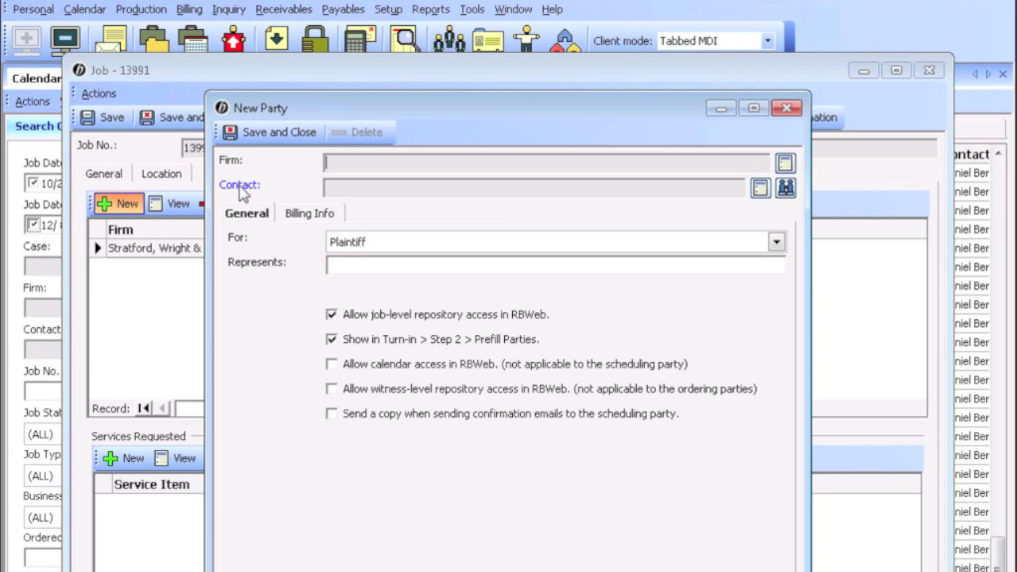
pyautogui.click(786, 187)
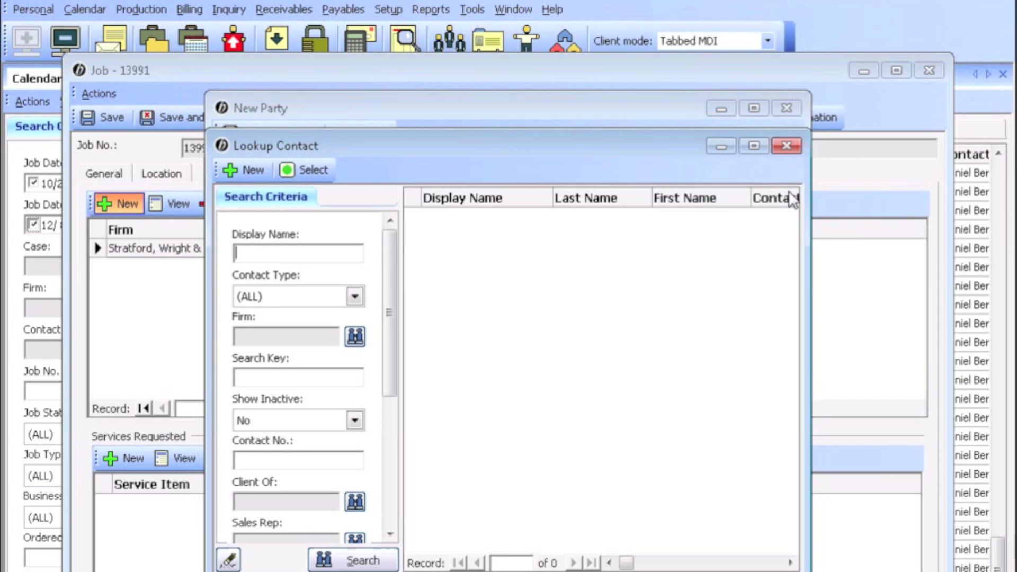
pyautogui.write('pet')
pyautogui.press('Return')
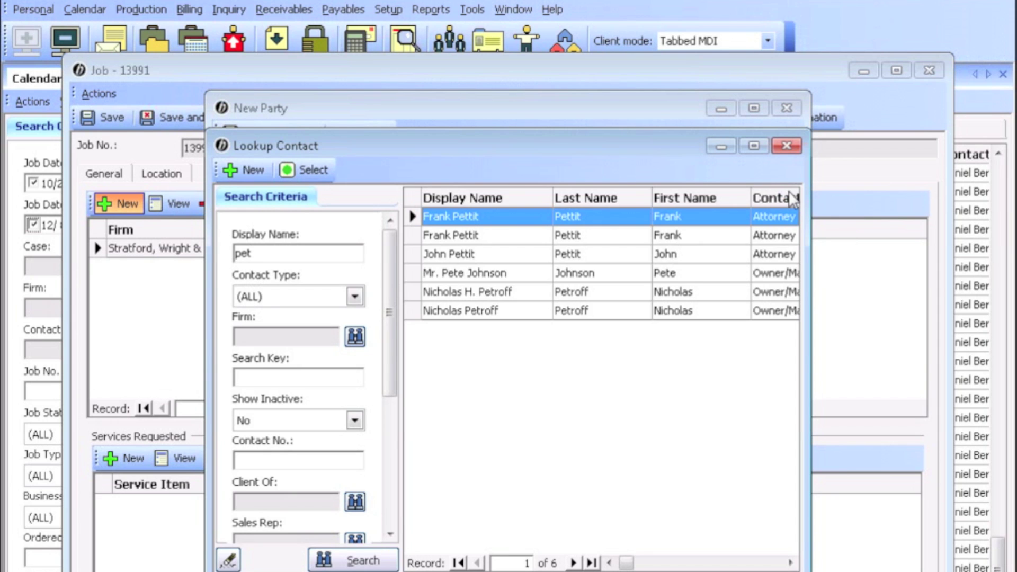
pyautogui.press('Return')
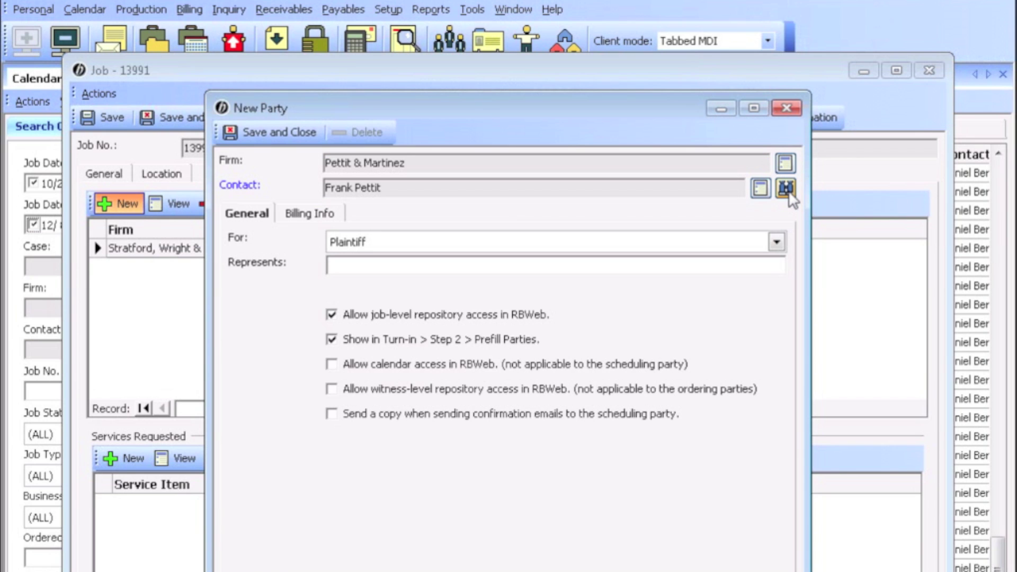
pyautogui.click(294, 219)
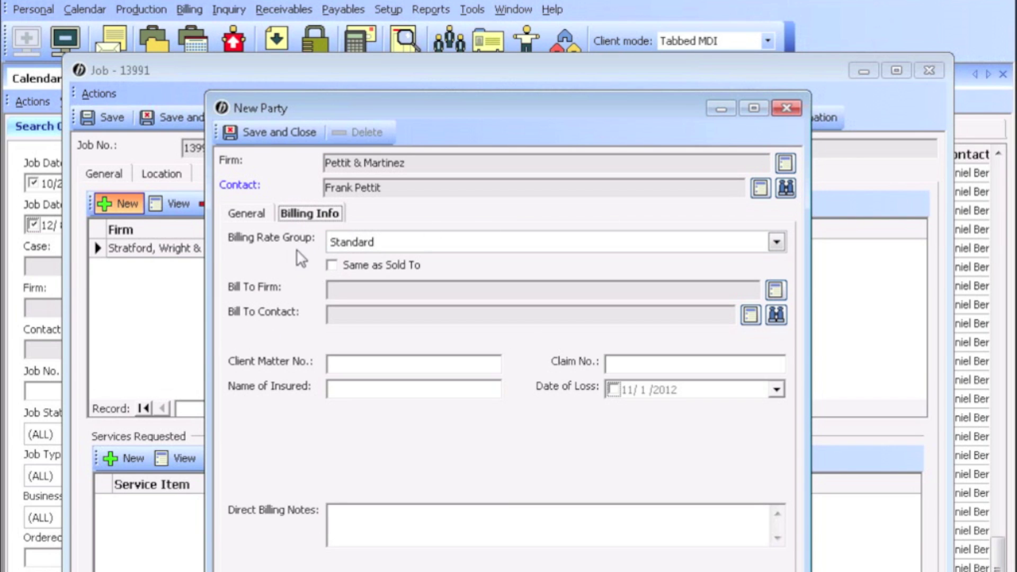
# Copy the party's Pettit & Martinez firm and contact into Bill To with Same as Sold To
pyautogui.click(333, 265)
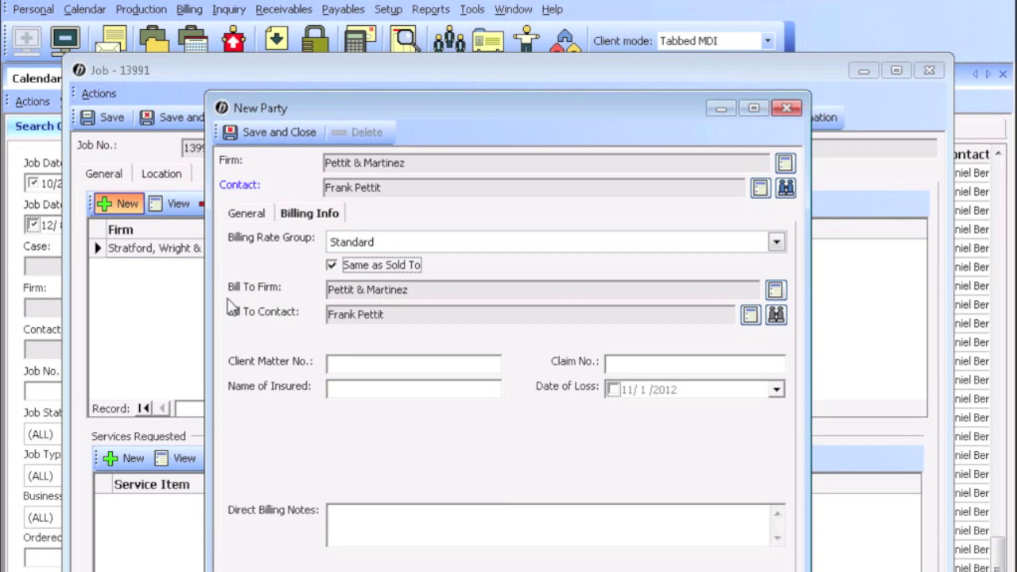
pyautogui.click(332, 265)
pyautogui.click(385, 313)
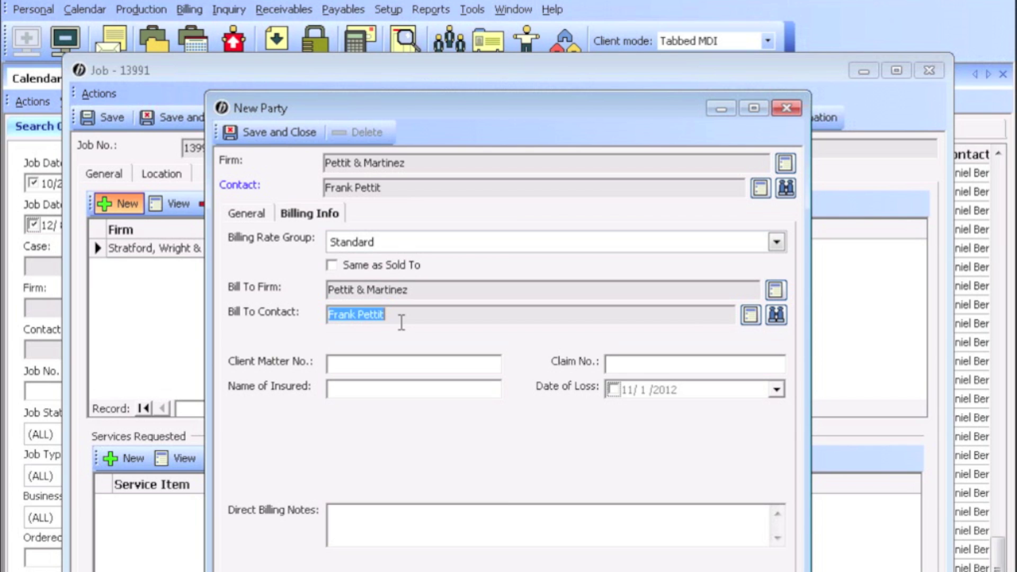
# Switch the bill-to contact to a State Farm Insurance contact found by display name, firm filter cleared
pyautogui.click(775, 316)
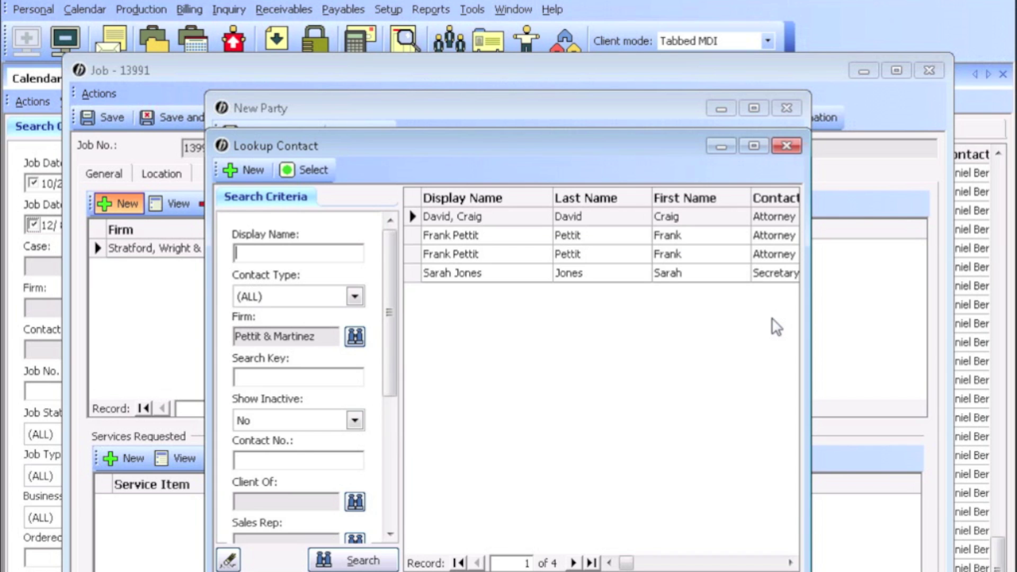
pyautogui.click(323, 337)
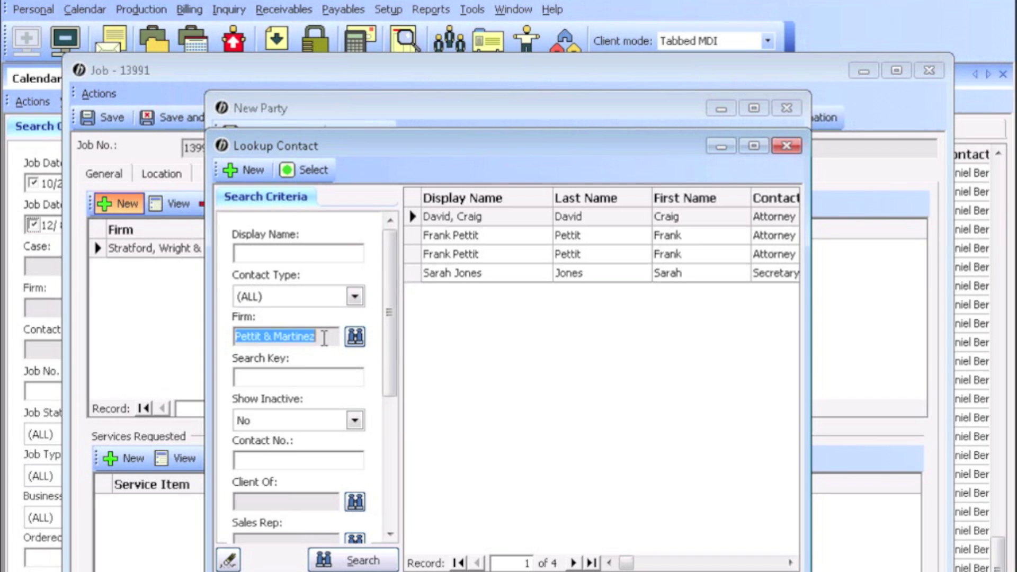
pyautogui.press('Delete')
pyautogui.click(316, 255)
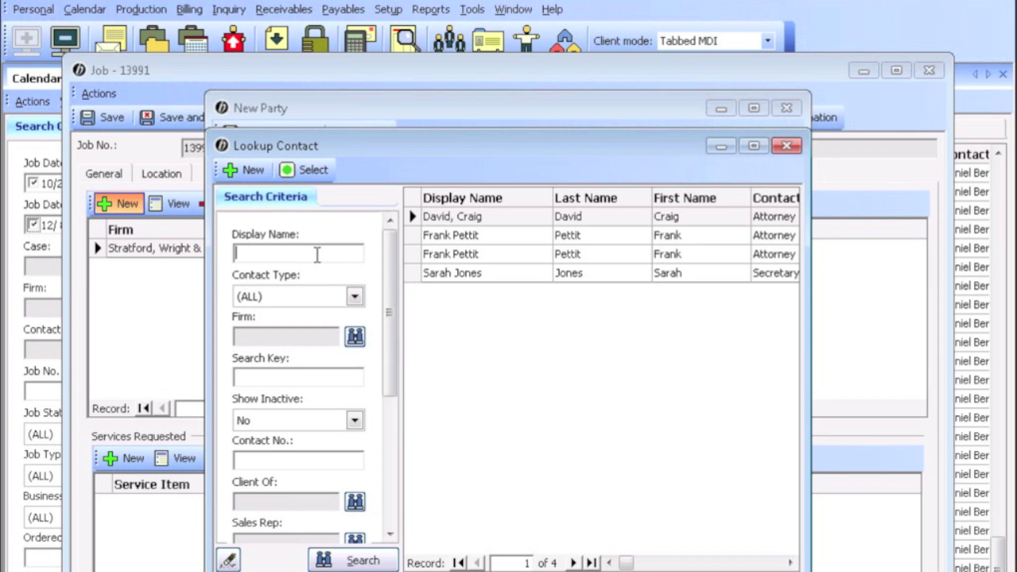
pyautogui.write('linc')
pyautogui.press('Return')
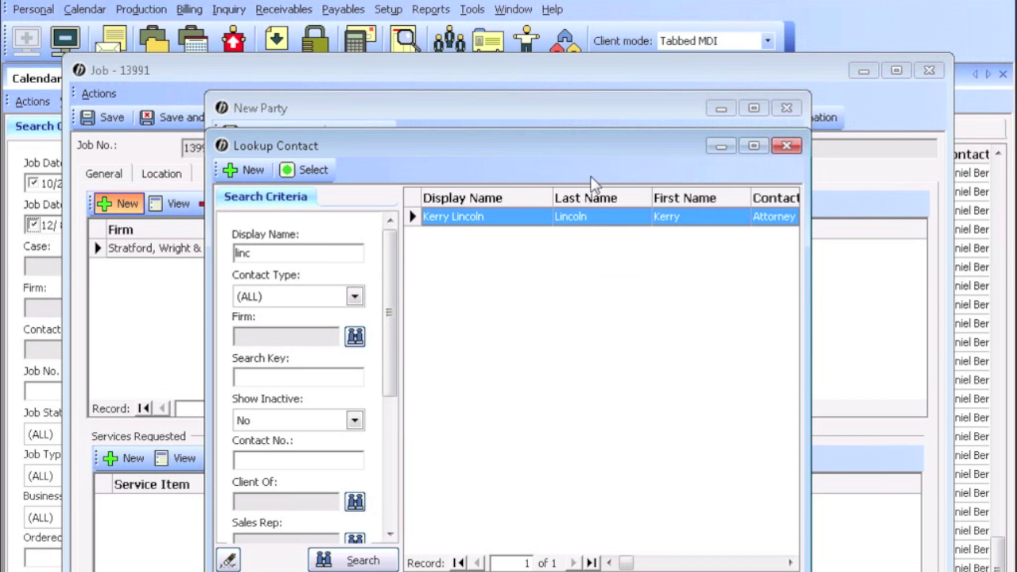
pyautogui.click(311, 170)
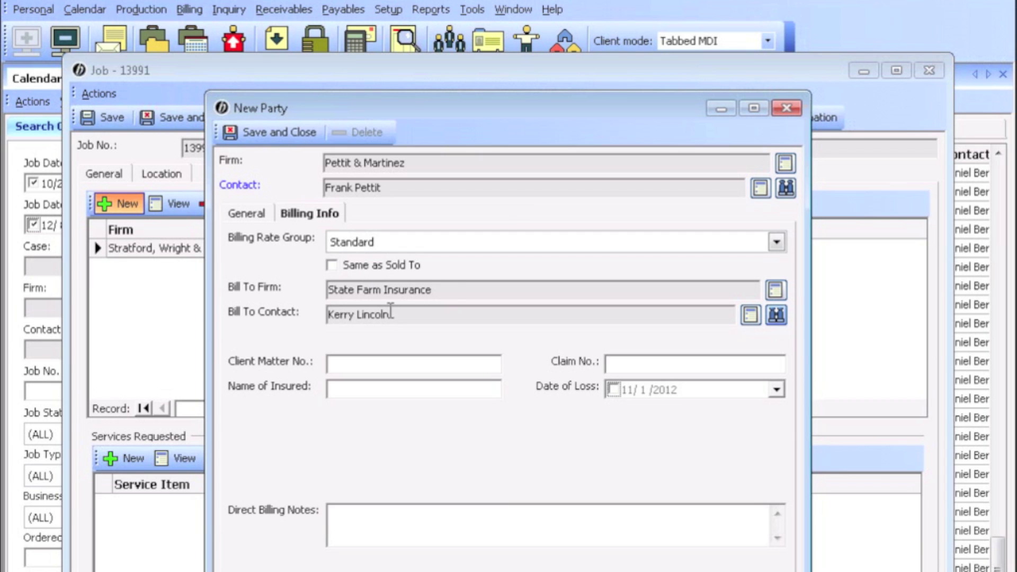
pyautogui.click(448, 291)
# Enter the claim number and the insured's name in Billing Info, then save the new party
pyautogui.click(447, 291)
pyautogui.click(623, 365)
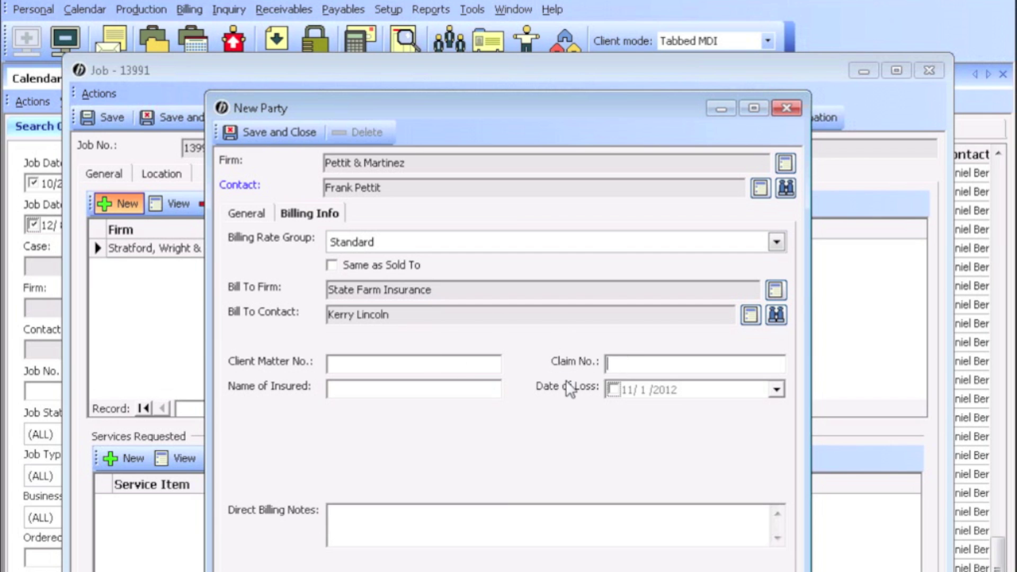
pyautogui.click(465, 390)
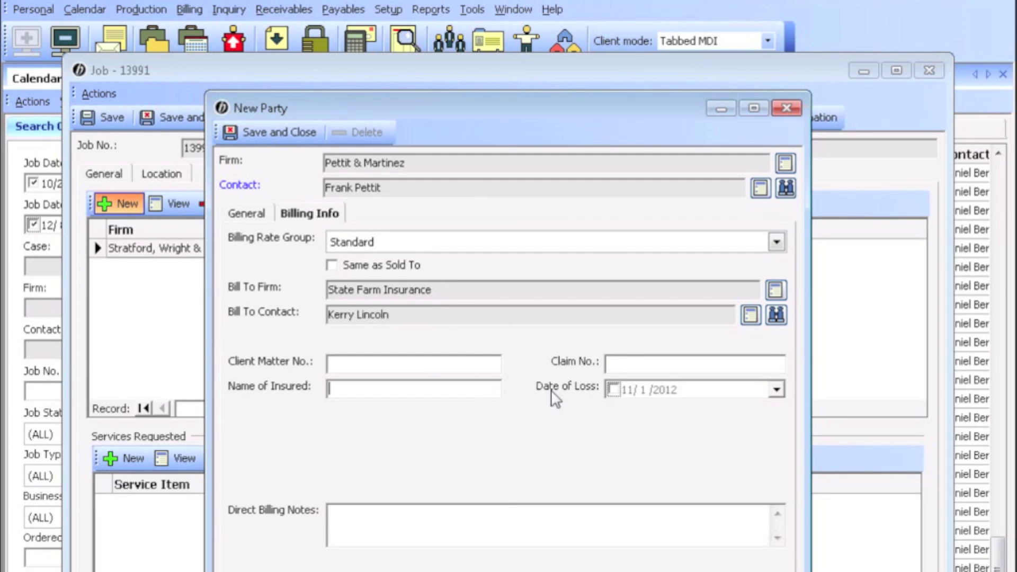
pyautogui.click(389, 515)
pyautogui.click(636, 362)
pyautogui.write('132465')
pyautogui.press('Tab')
pyautogui.write('Jane Doe')
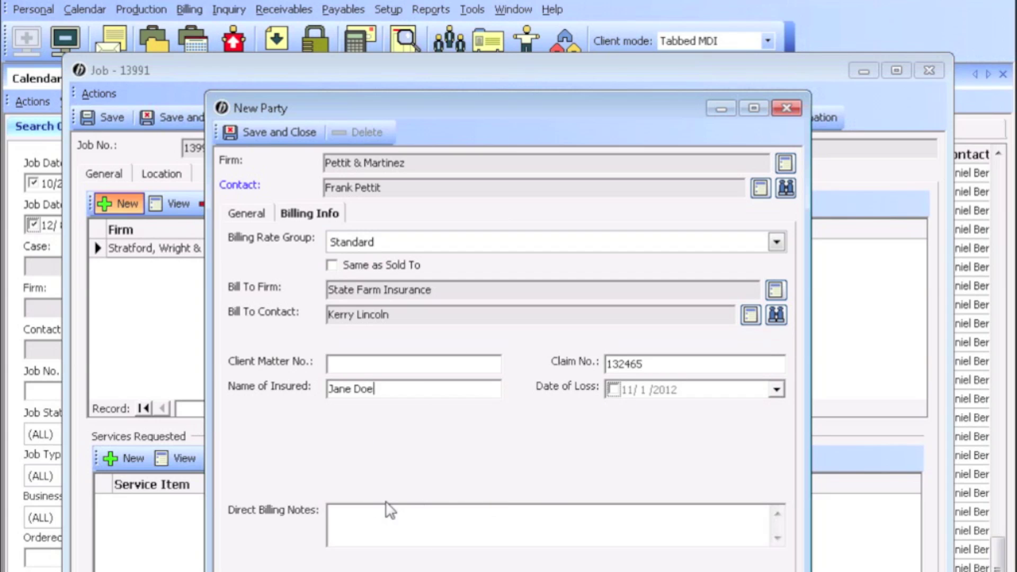
pyautogui.click(285, 134)
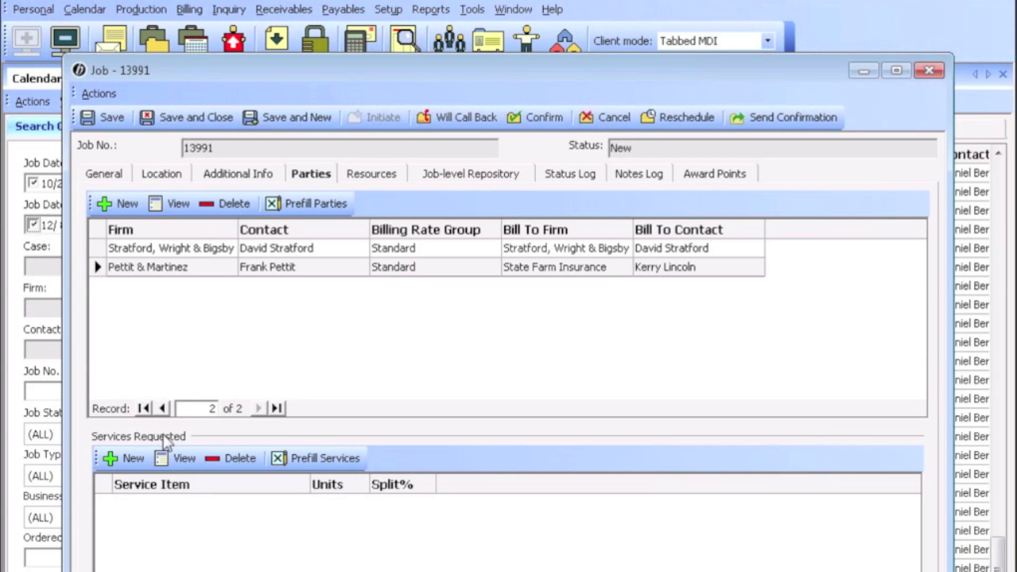
pyautogui.click(242, 253)
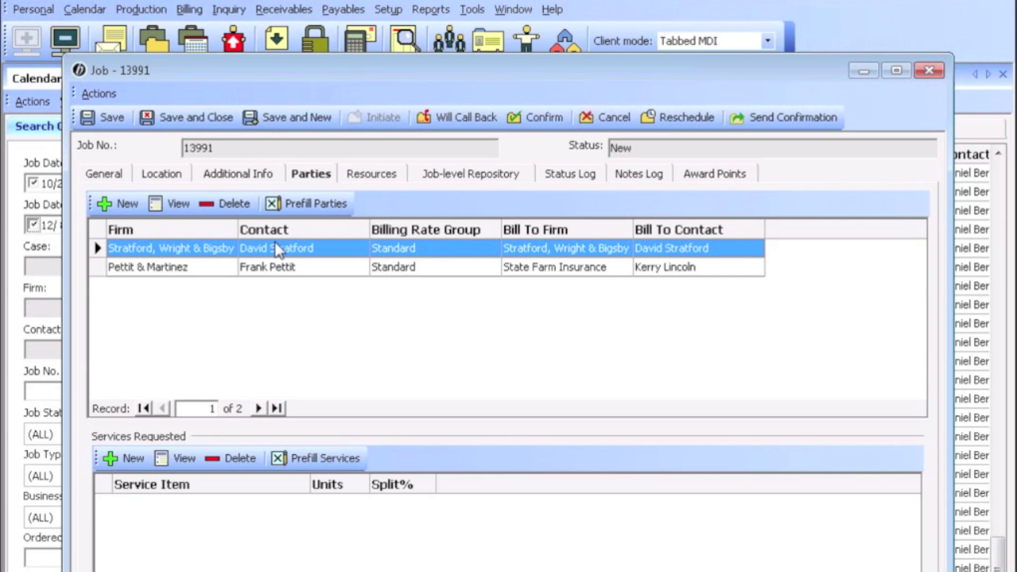
pyautogui.click(123, 458)
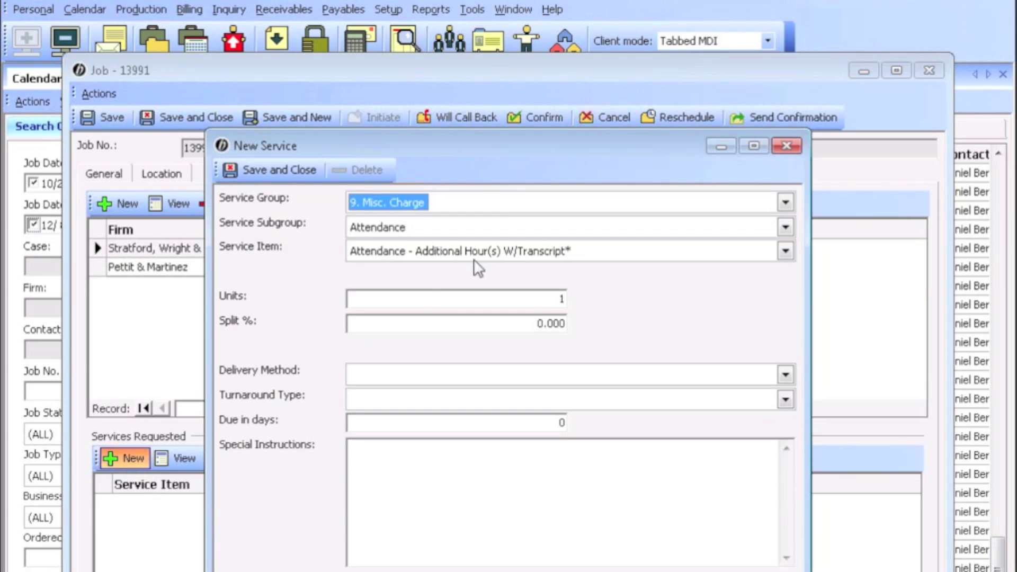
# Add a requested service: 9. Misc. Charge group, Production subgroup, RealTime Connection item
pyautogui.click(506, 206)
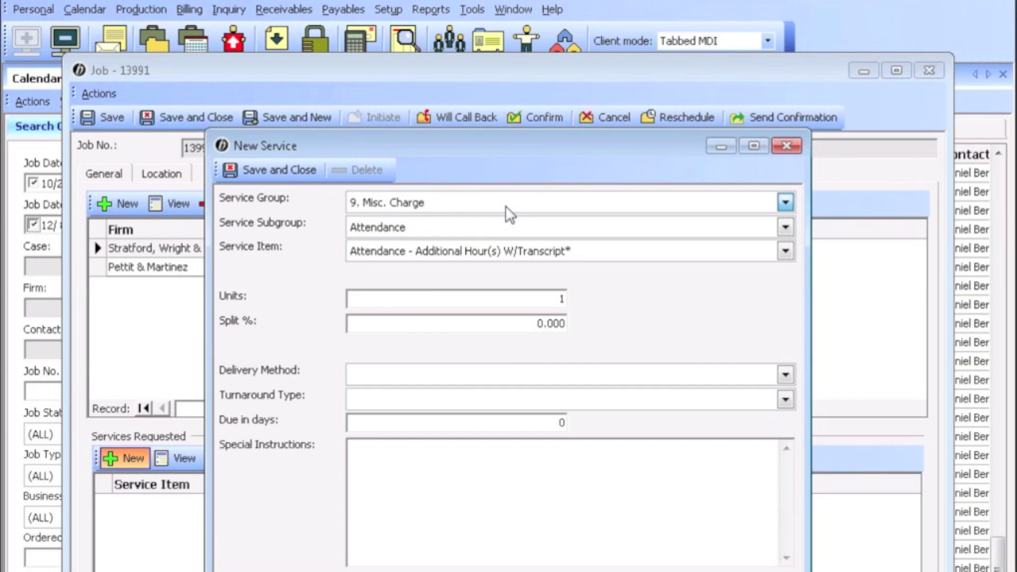
pyautogui.click(505, 207)
pyautogui.click(505, 207)
pyautogui.click(494, 228)
pyautogui.click(398, 383)
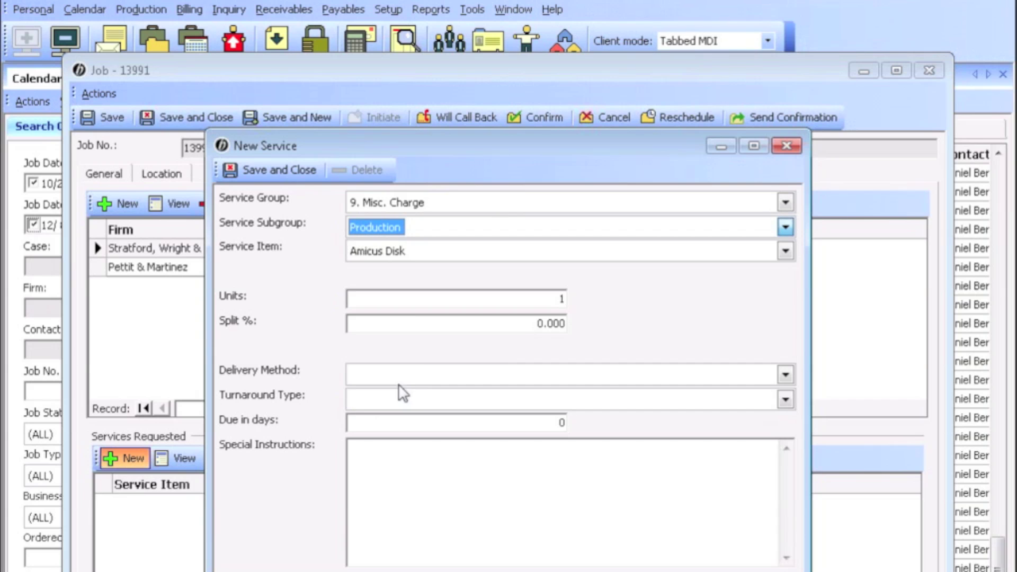
pyautogui.click(429, 260)
pyautogui.scroll(-3, 421, 329)
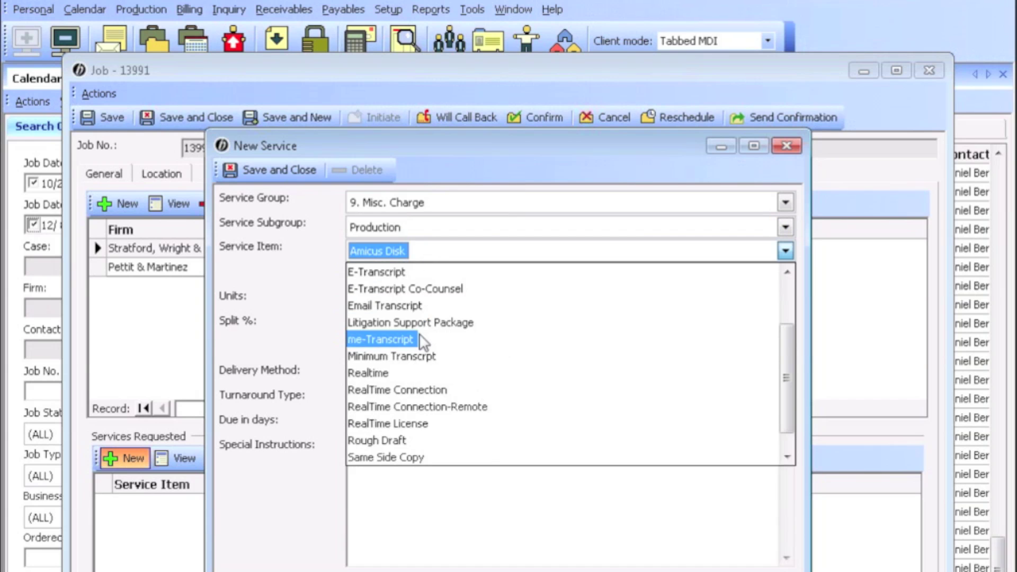
pyautogui.click(414, 389)
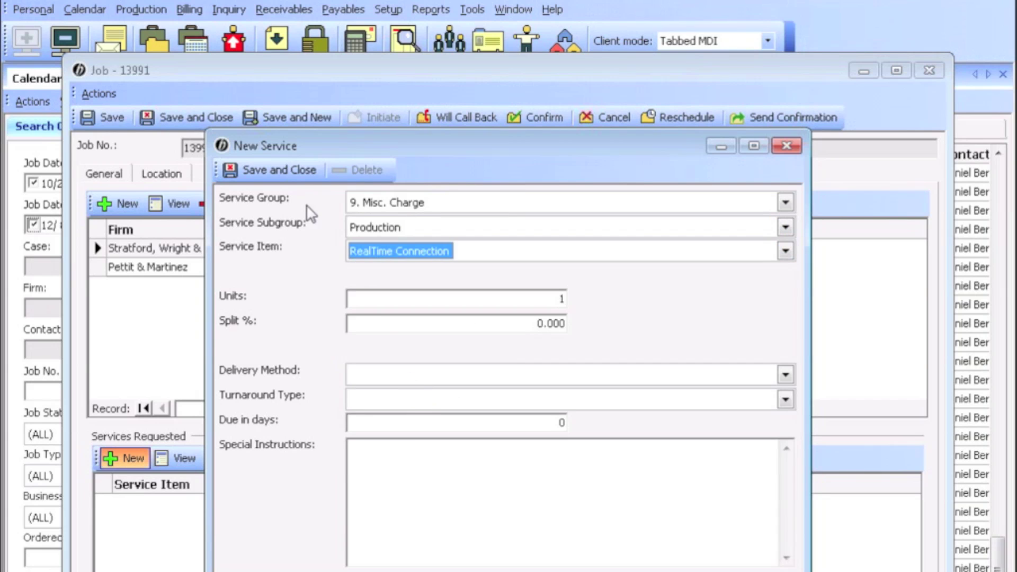
pyautogui.click(282, 171)
# Check the new RealTime Connection service and the Pettit & Martinez party, then go to Resources
pyautogui.click(212, 504)
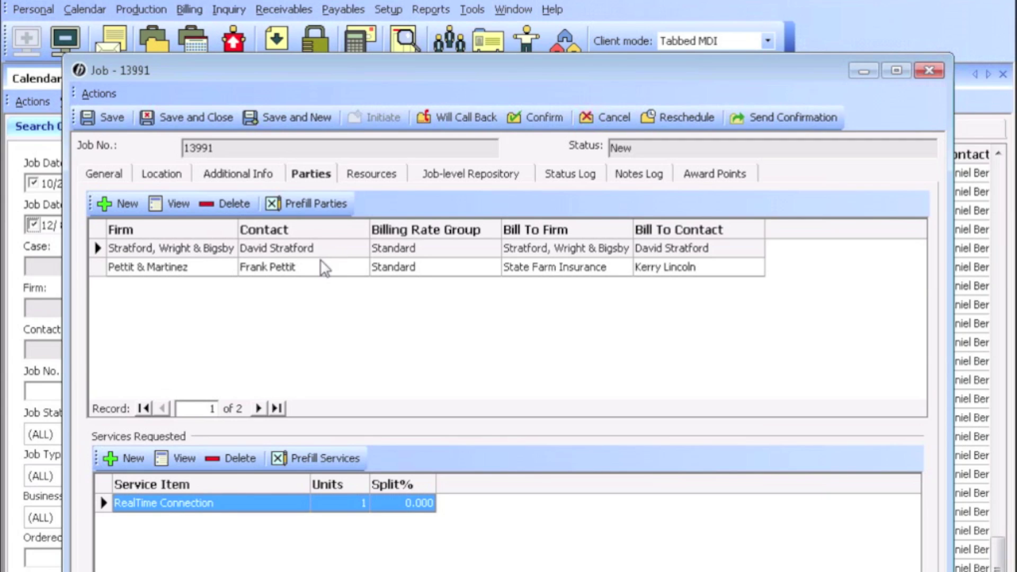
pyautogui.click(284, 271)
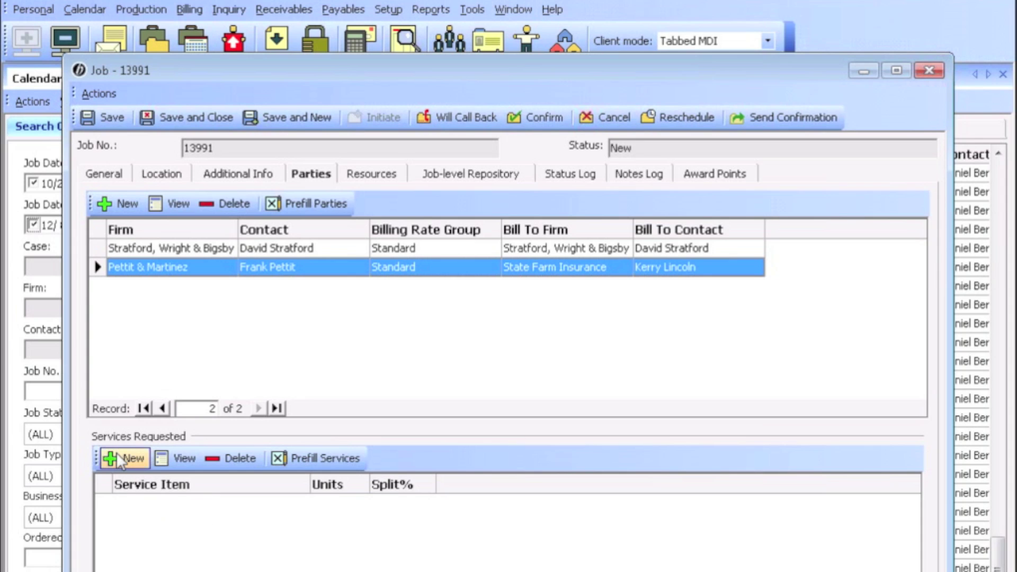
pyautogui.click(380, 178)
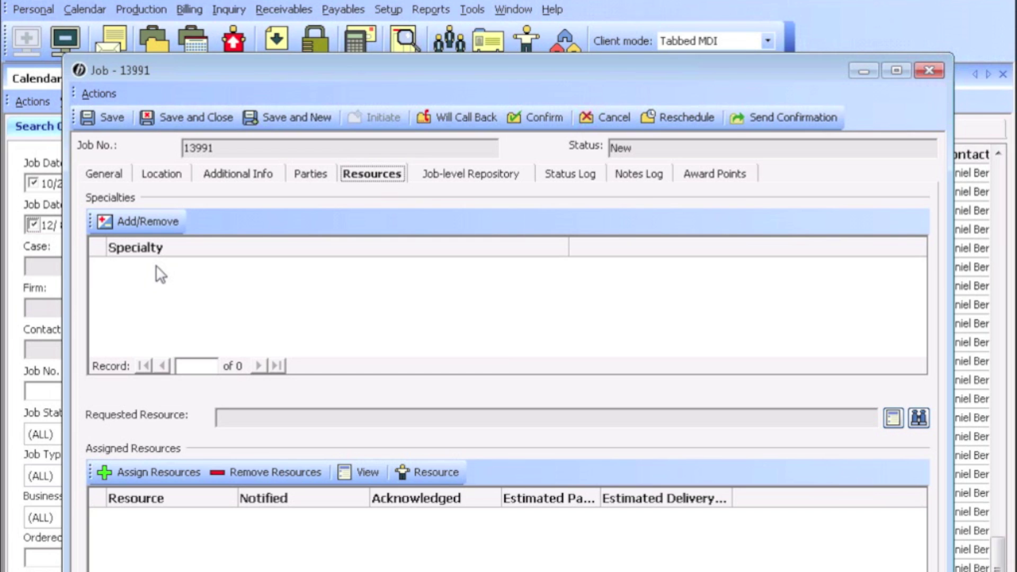
# Open the Add/Remove Specialties list from the Resources tab's Specialties section
pyautogui.click(135, 223)
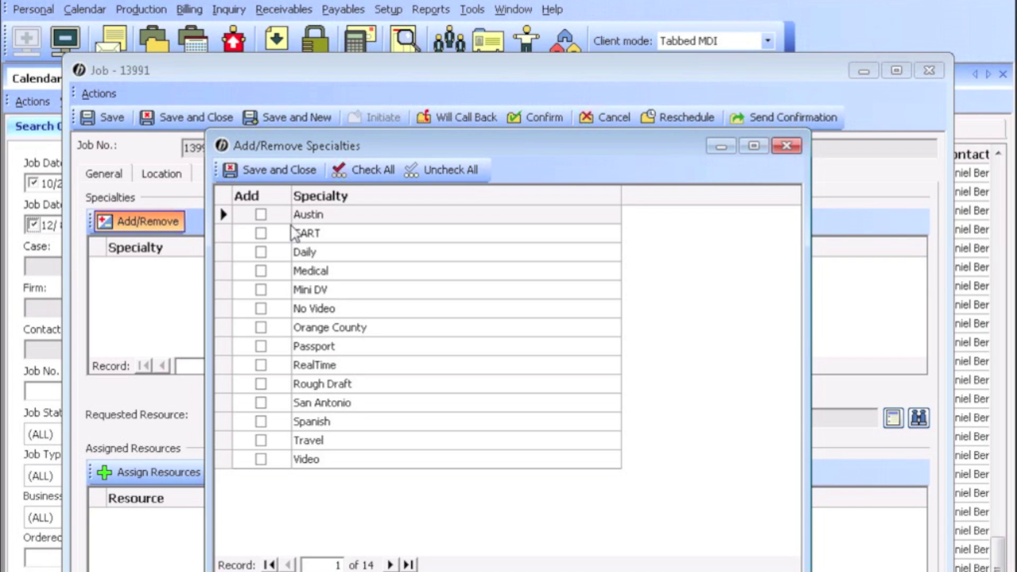
# Check RealTime in the specialties list and save it to the job
pyautogui.click(260, 367)
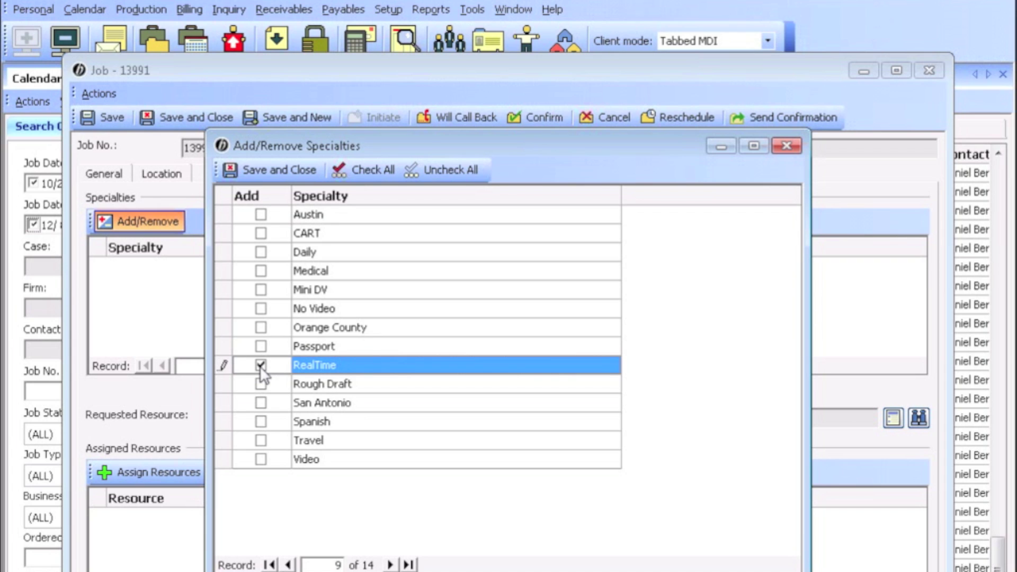
pyautogui.click(263, 171)
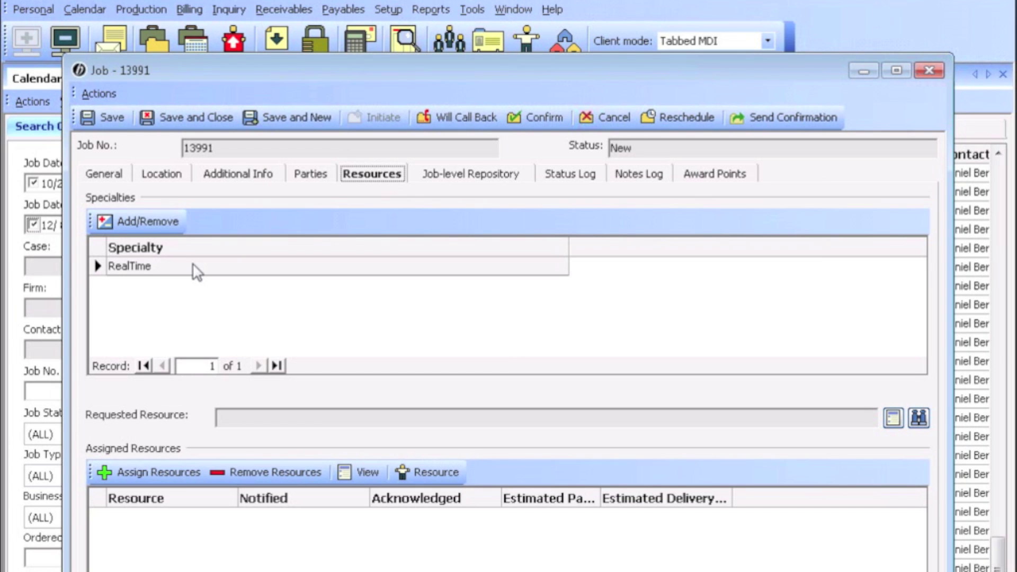
# Fill Requested Resource with the matching person from a Display Name resource lookup
pyautogui.click(247, 416)
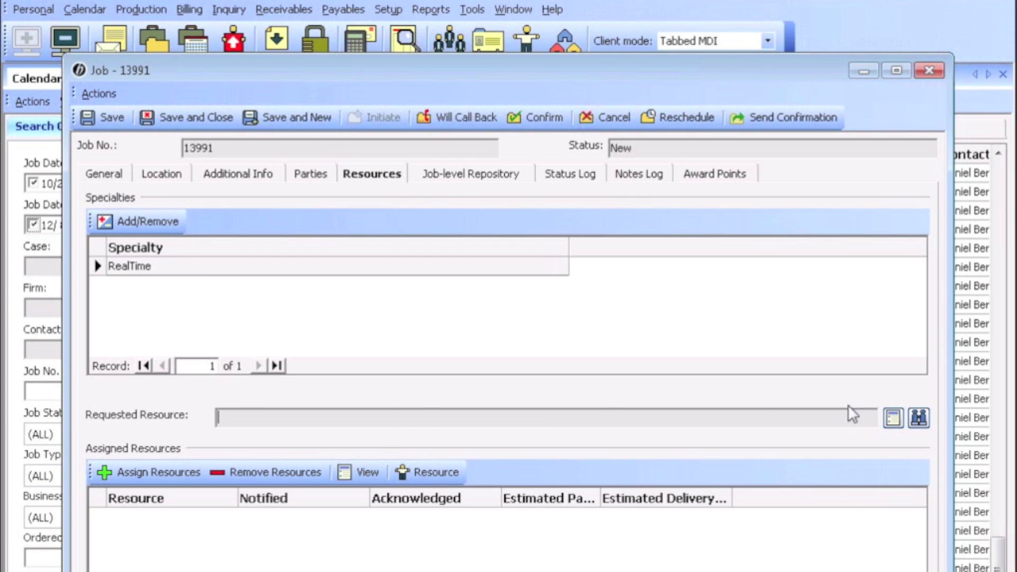
pyautogui.click(913, 423)
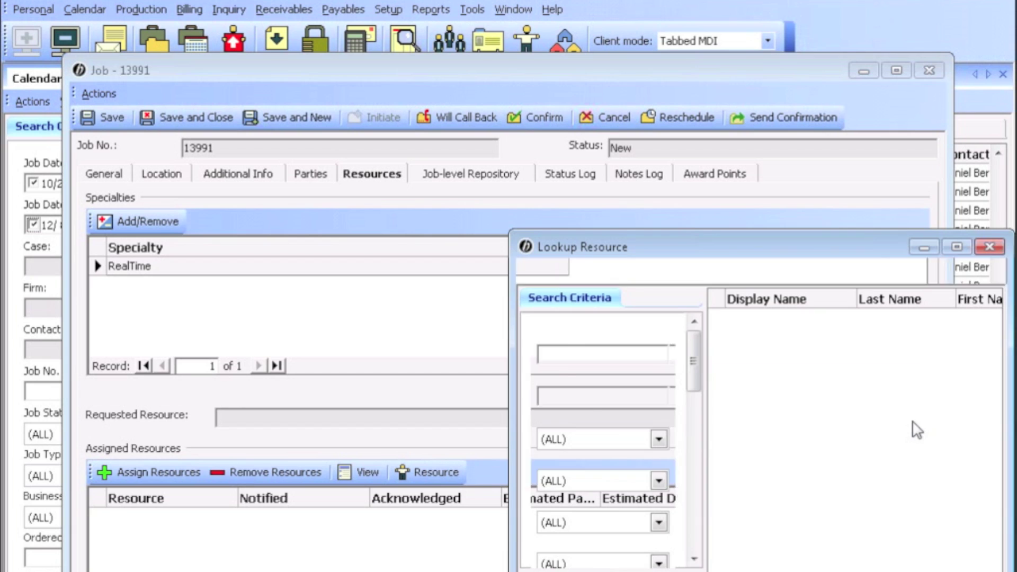
pyautogui.write('bill')
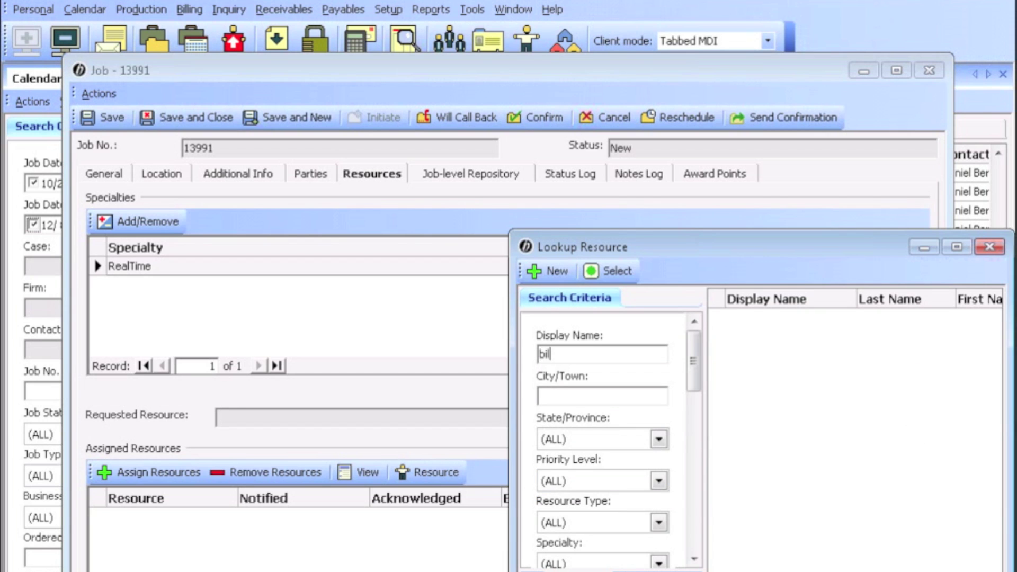
pyautogui.press('Return')
pyautogui.press('Return')
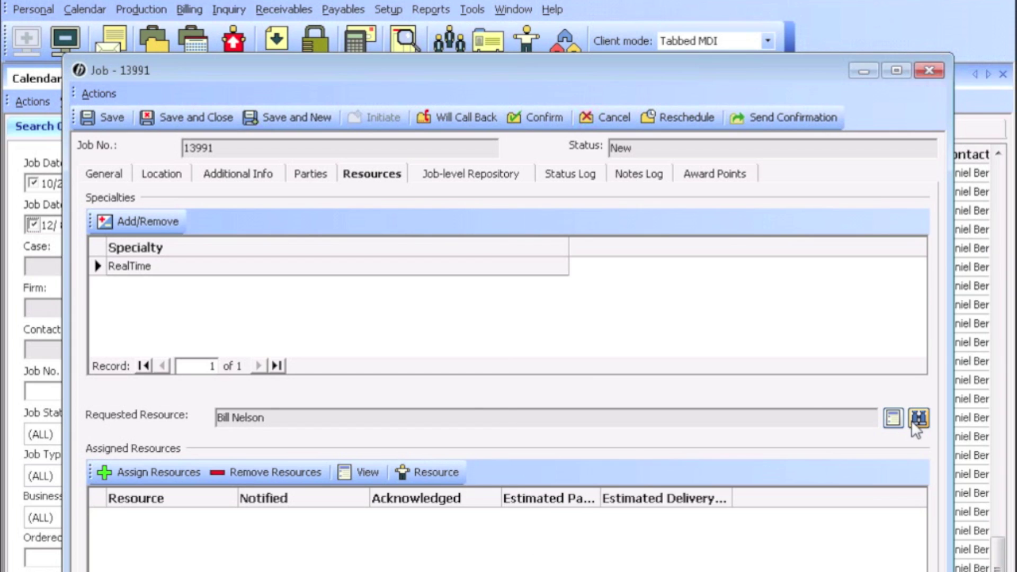
pyautogui.click(414, 418)
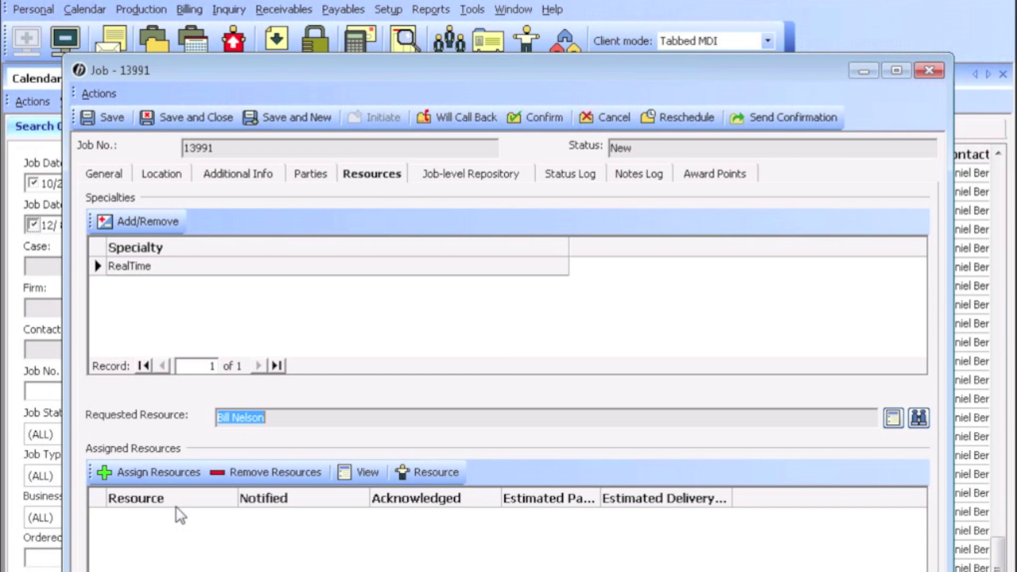
# Assign the staff reporter to the job, then view the empty Job-level Repository
pyautogui.click(143, 471)
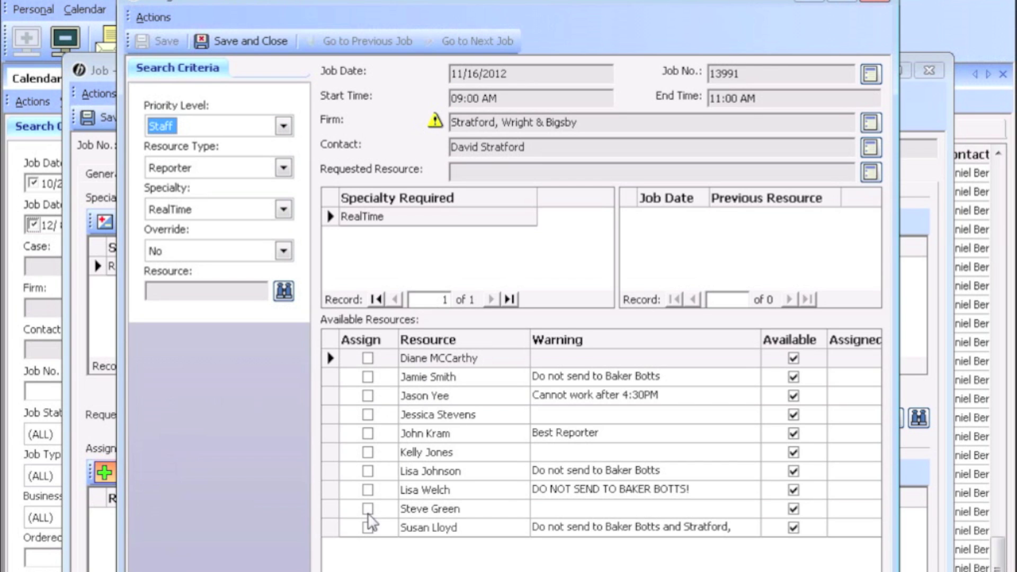
pyautogui.click(368, 490)
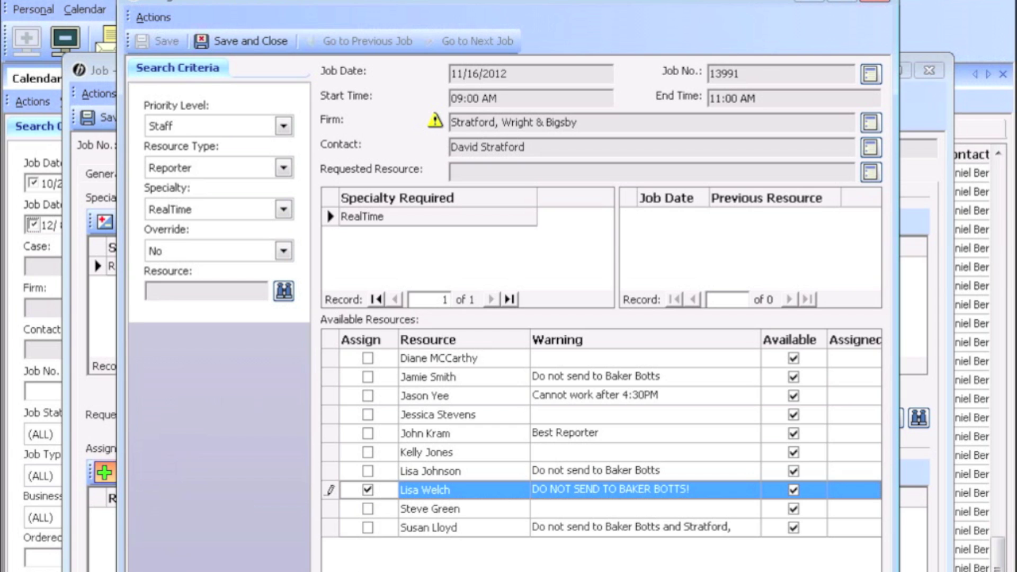
pyautogui.click(243, 47)
pyautogui.click(471, 177)
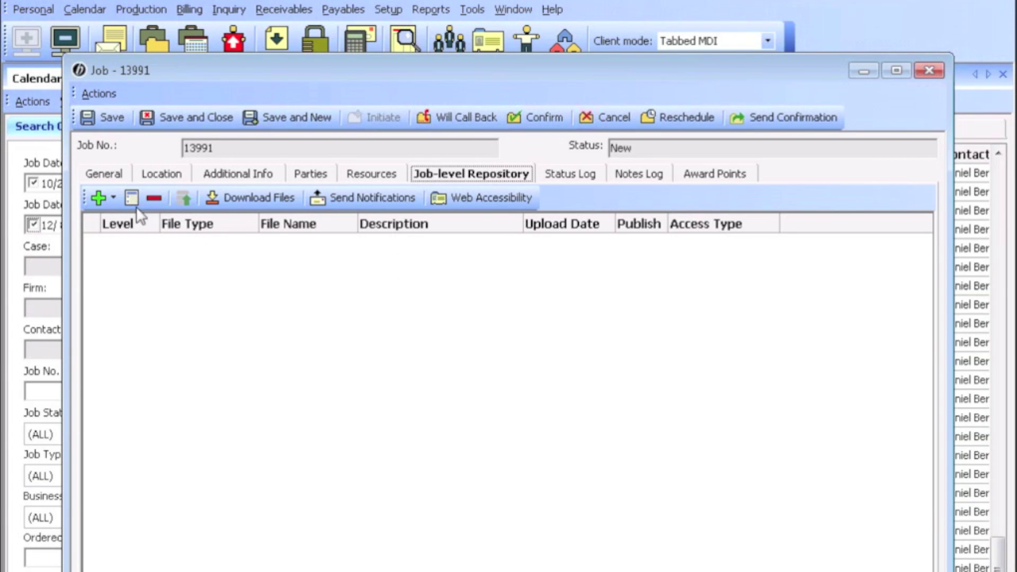
# Add the Notice.txt file from the Desktop to job 13991's repository
pyautogui.click(113, 200)
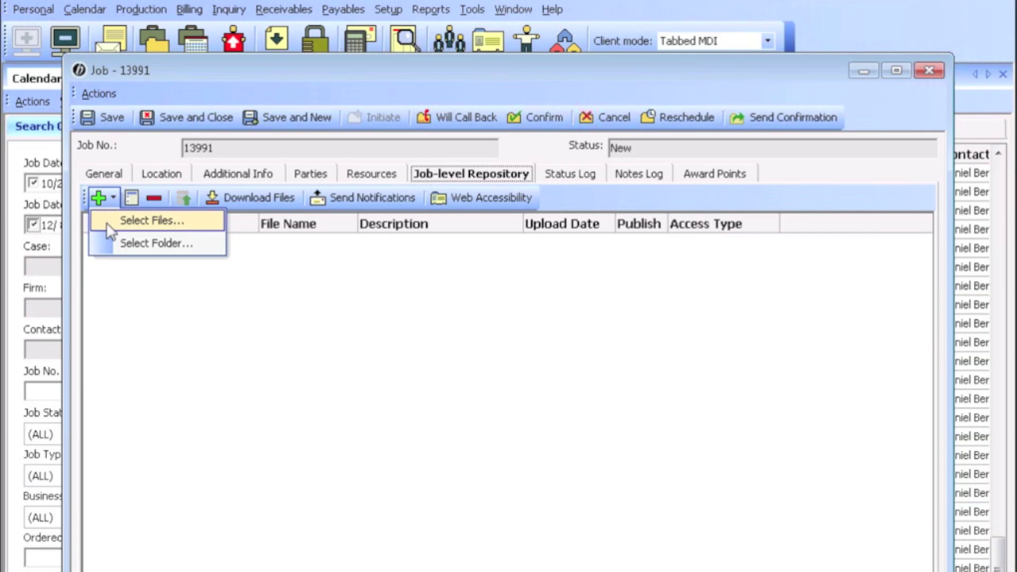
pyautogui.click(109, 226)
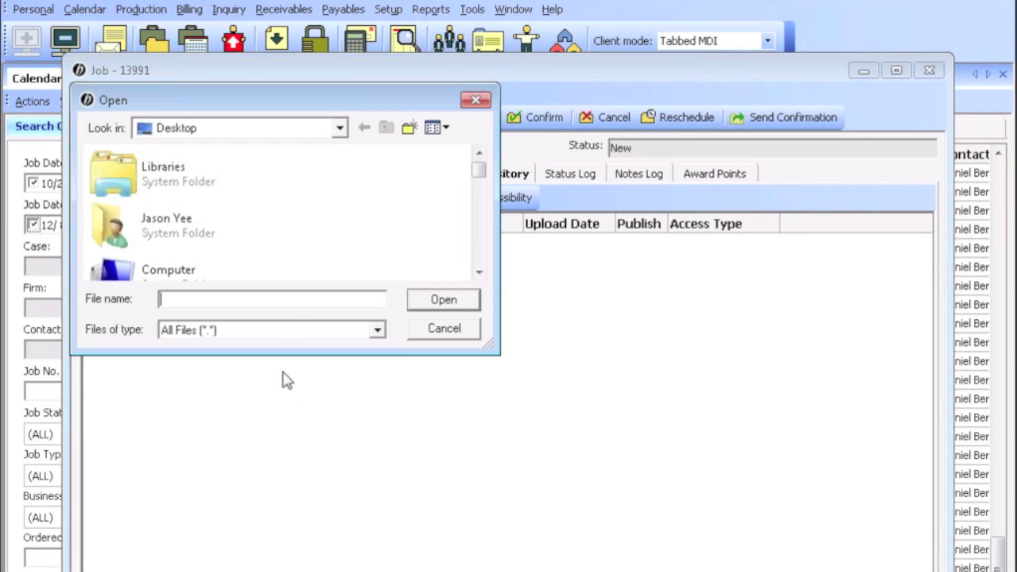
pyautogui.click(481, 253)
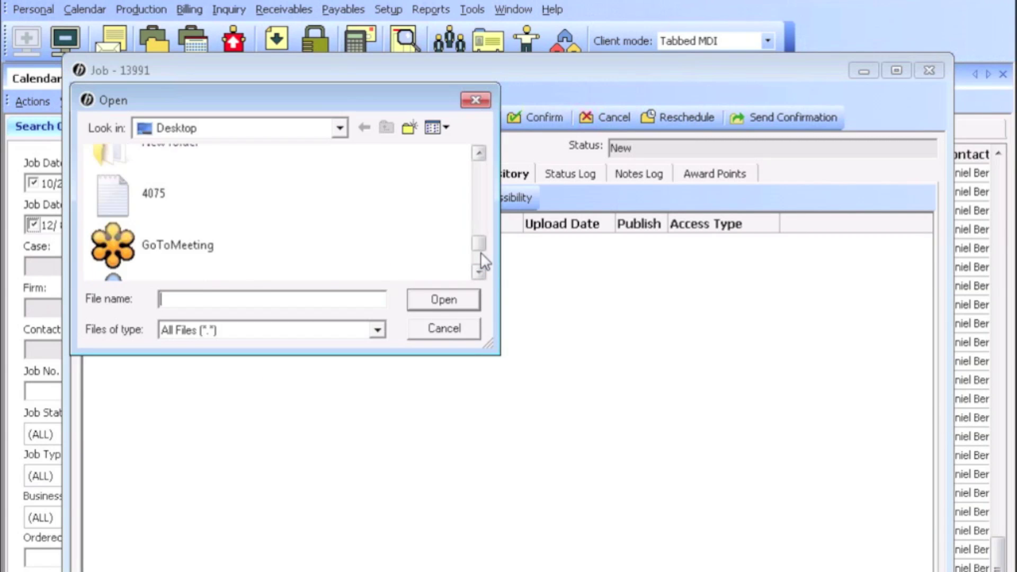
pyautogui.click(476, 259)
pyautogui.click(144, 252)
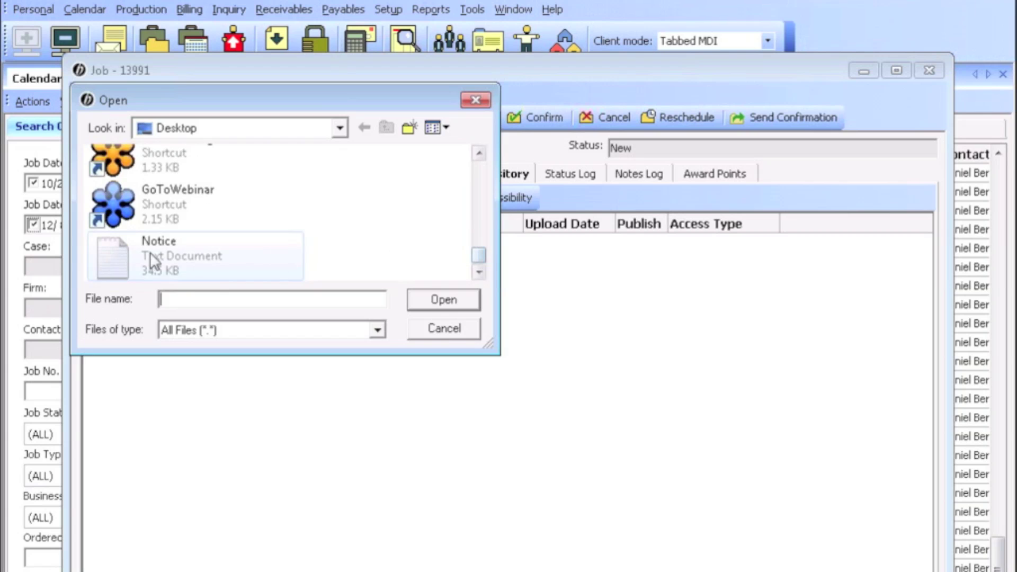
pyautogui.click(443, 299)
# Set Notice.txt's file type to Notice, mark it published, and save the upload
pyautogui.click(387, 310)
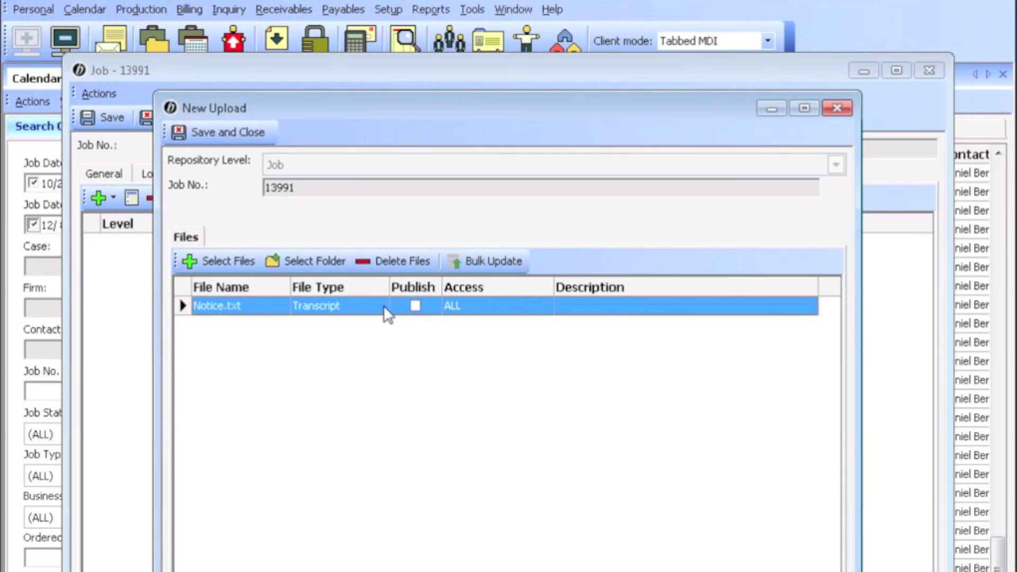
pyautogui.click(379, 306)
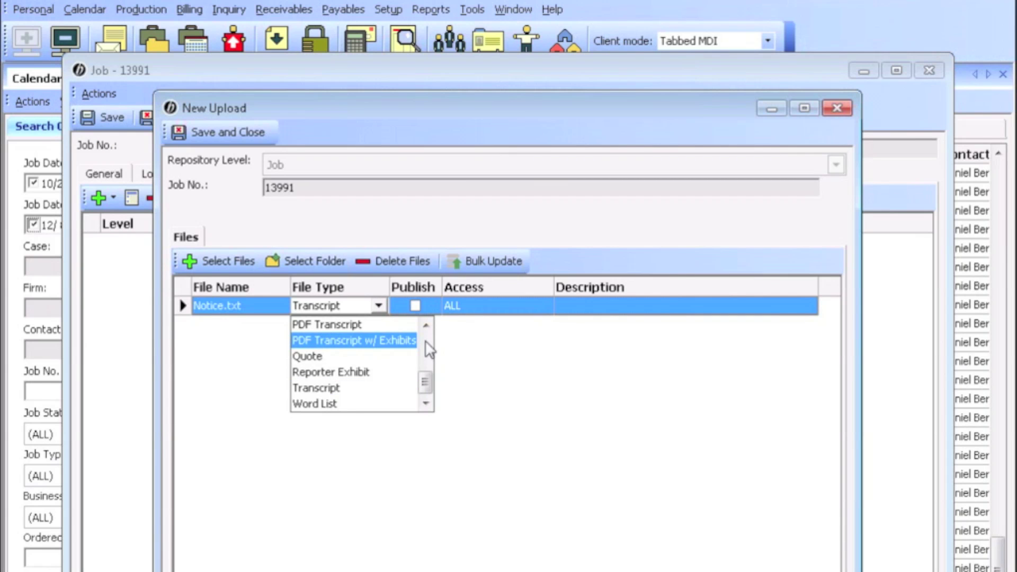
pyautogui.scroll(2, 429, 350)
pyautogui.click(318, 354)
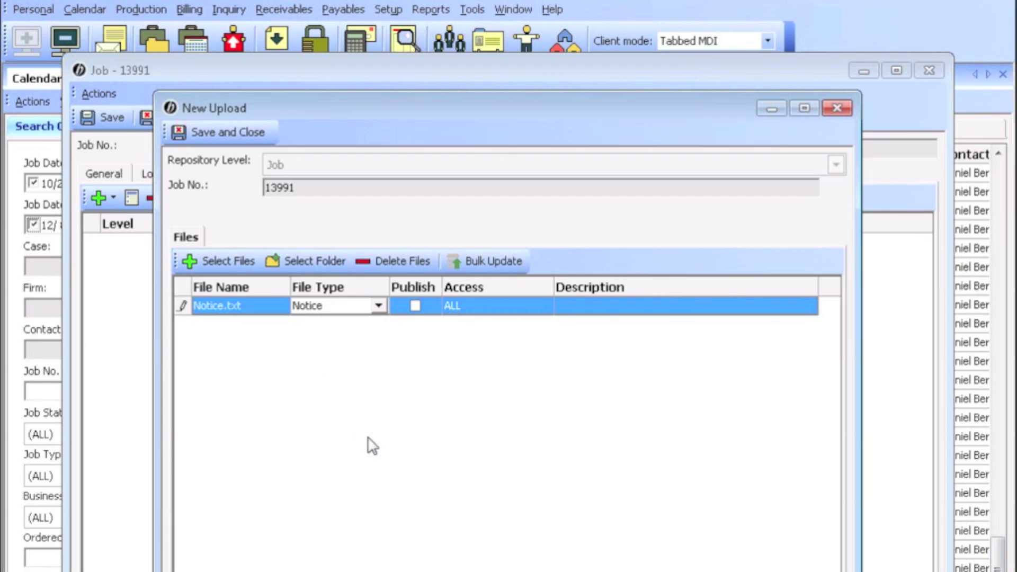
pyautogui.click(415, 305)
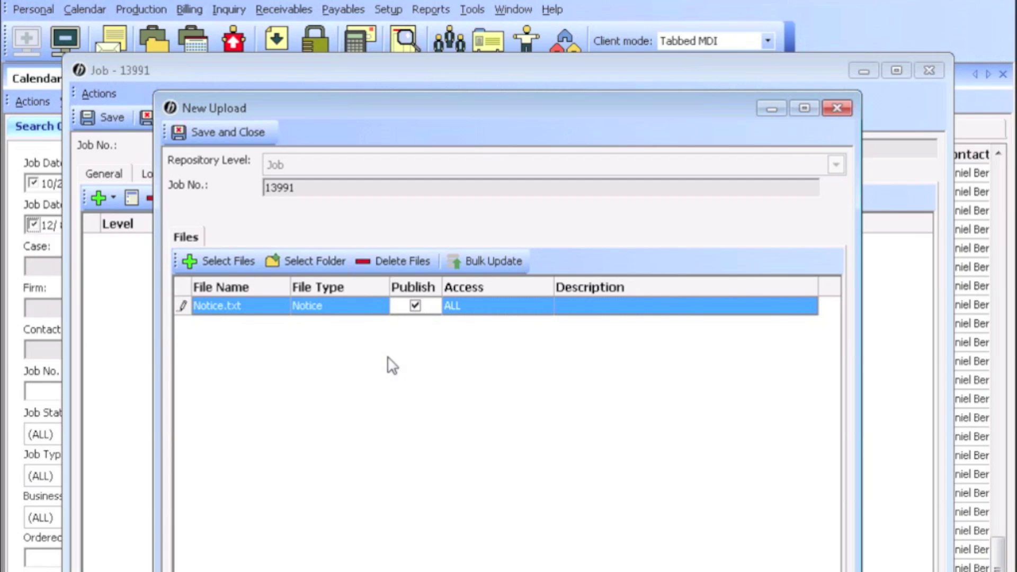
pyautogui.click(228, 133)
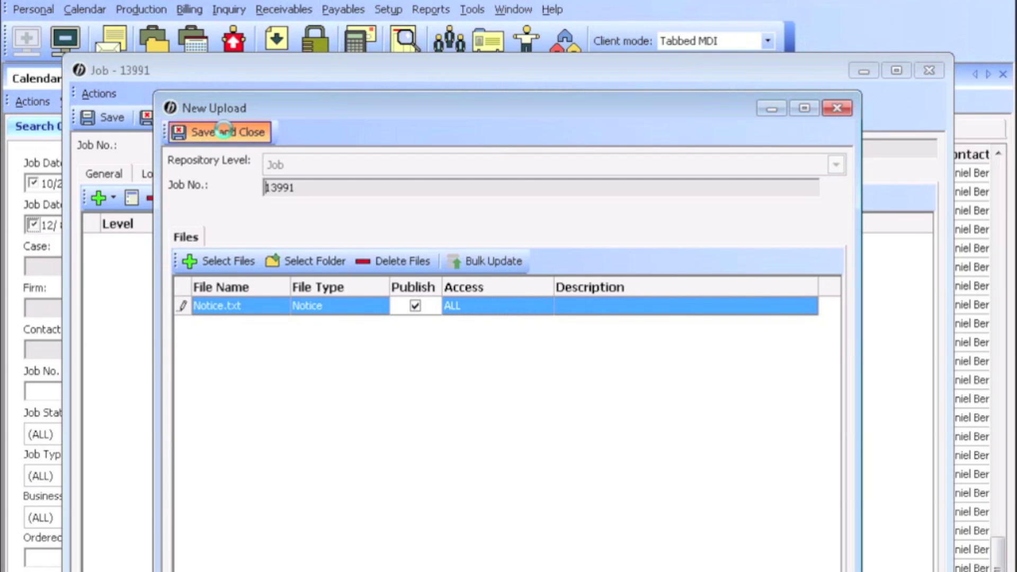
pyautogui.click(205, 245)
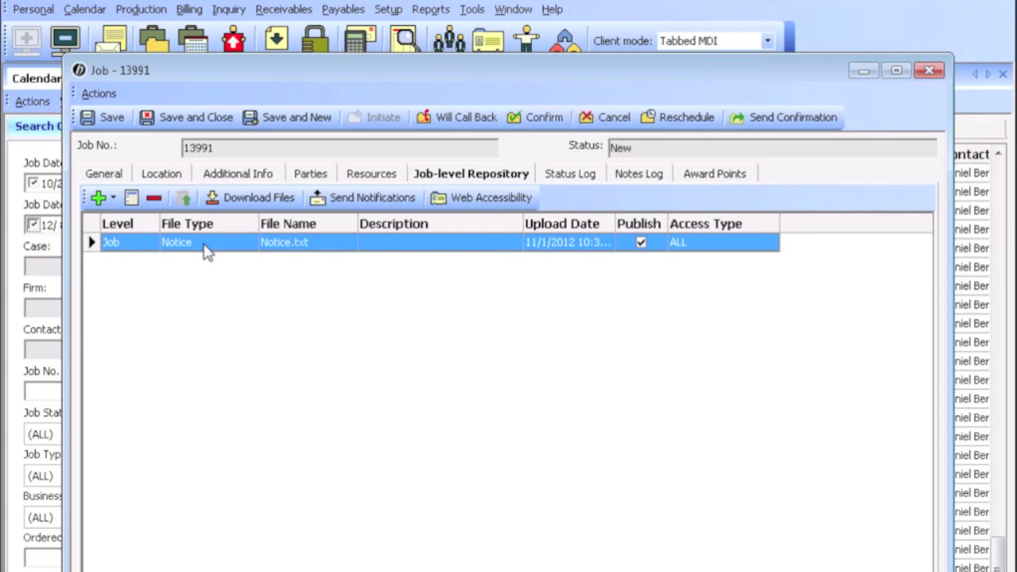
# View job 13991's Status Log, then switch to its Notes Log
pyautogui.click(569, 175)
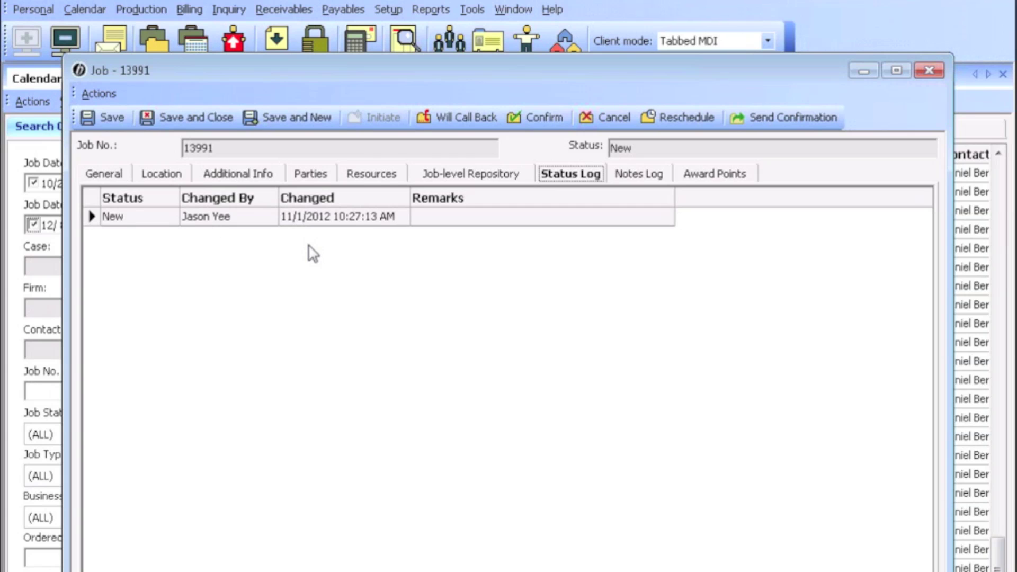
pyautogui.click(635, 181)
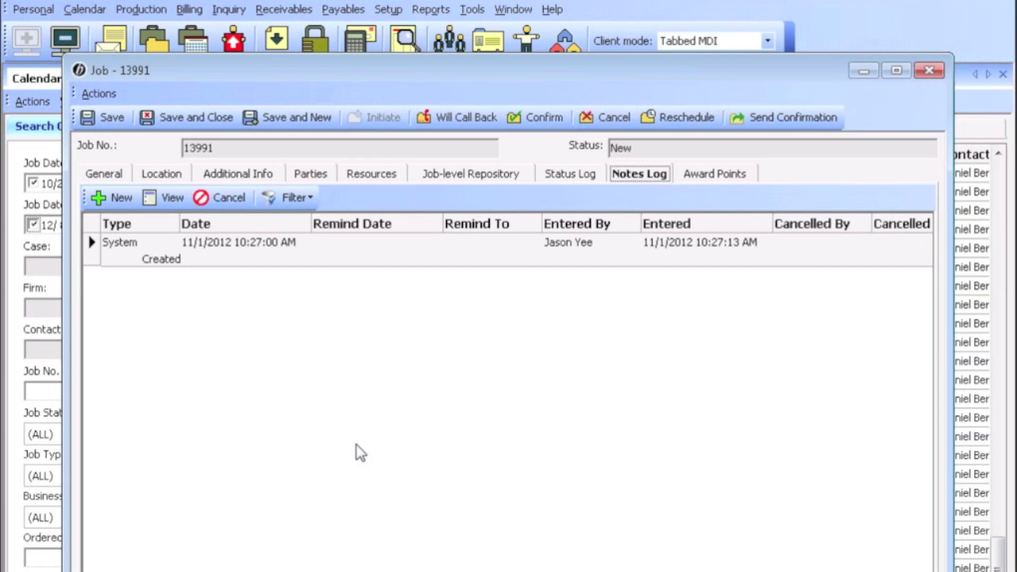
# Open a New Notes Log form for job 13991
pyautogui.click(114, 197)
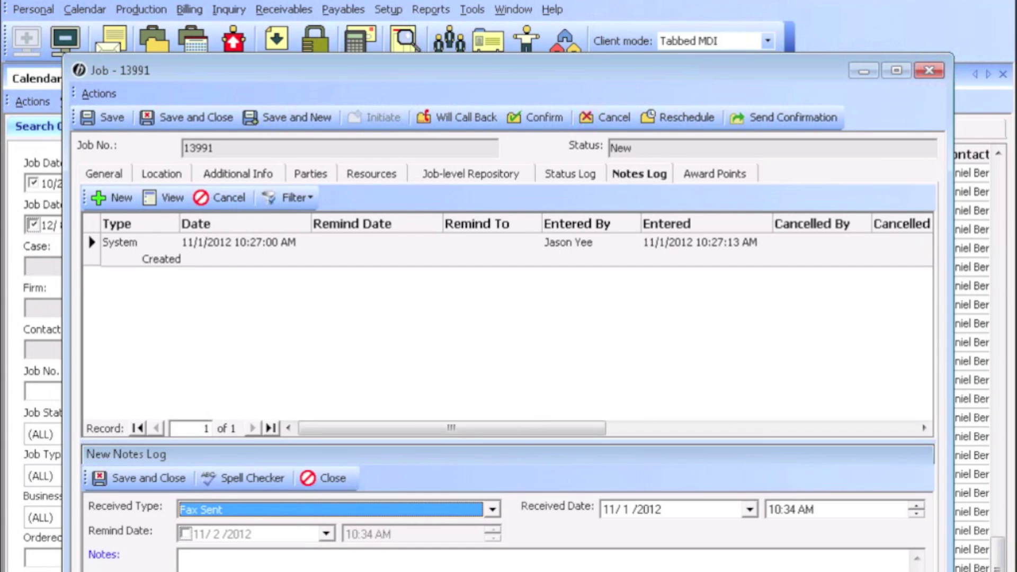